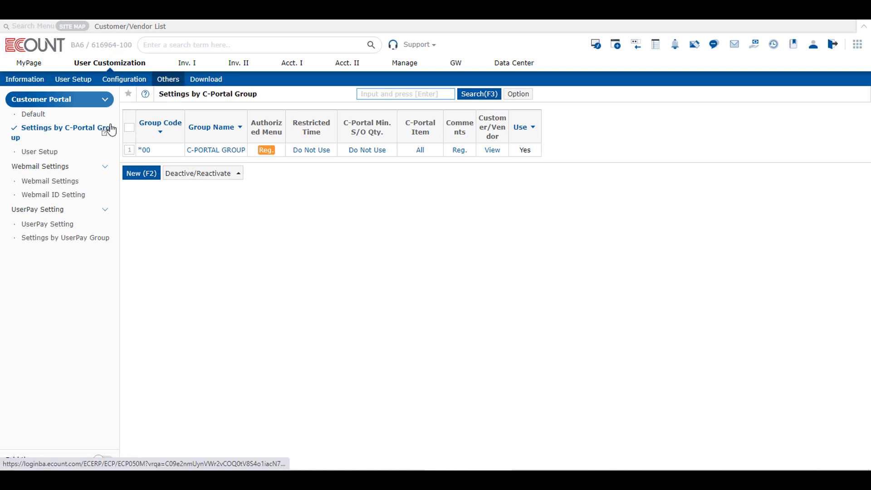
{"action": "mouse_move", "coordinate": [108, 142]}
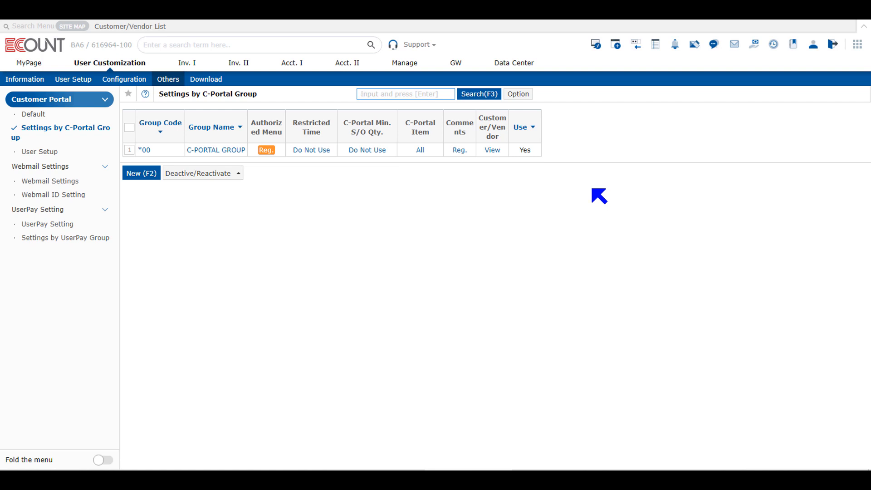
{"action": "left_click", "coordinate": [145, 174]}
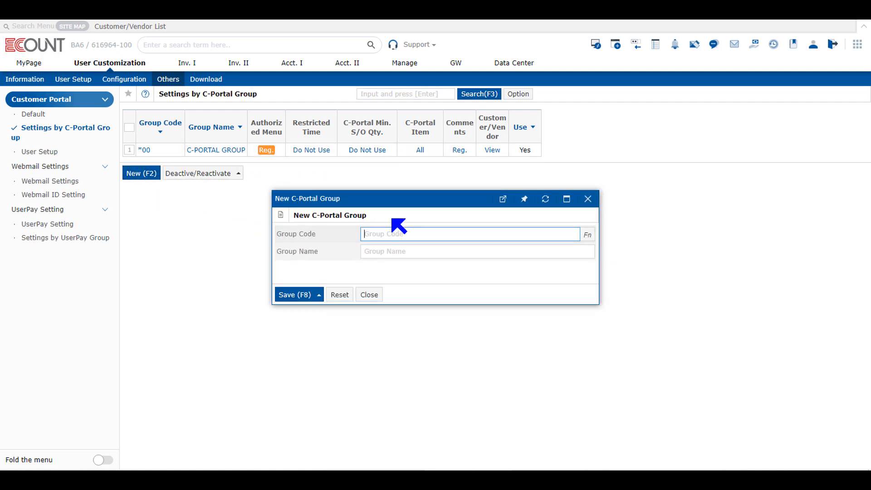
{"action": "left_click", "coordinate": [389, 251]}
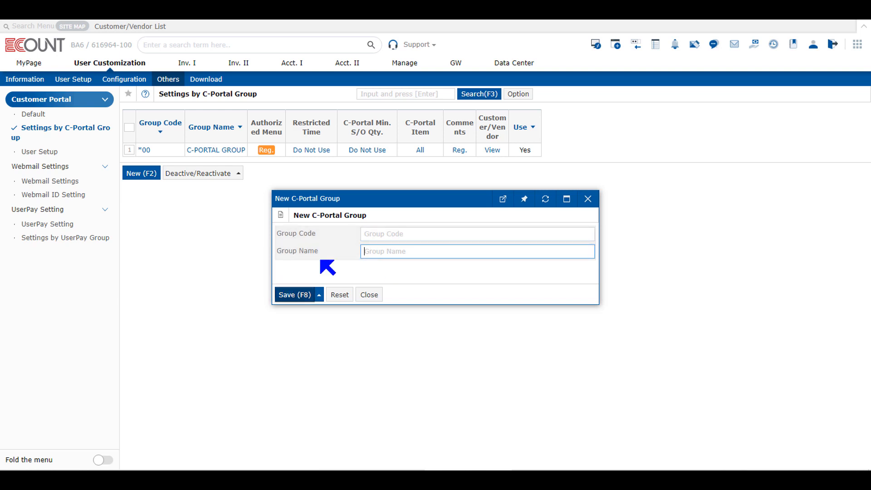
{"action": "left_click", "coordinate": [370, 295]}
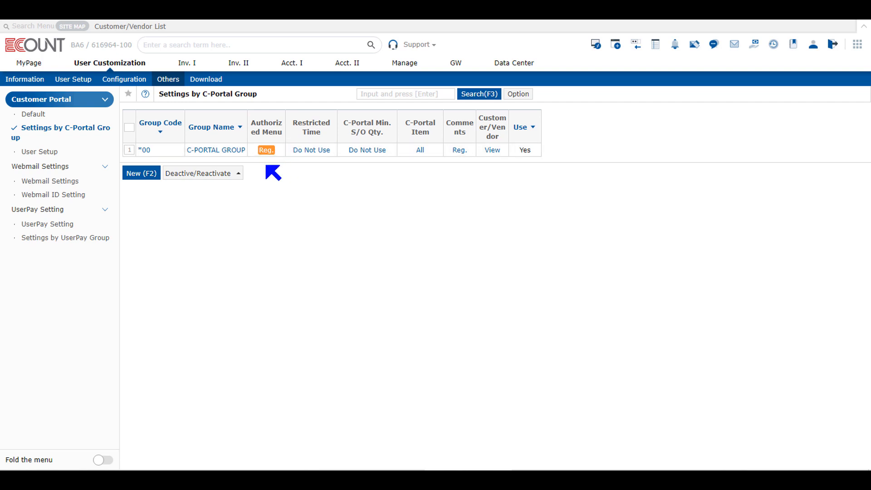
Add the Inventory Balance menu to New Group in the C-PORTAL GROUP's authorized MyPage menu
{"action": "left_click", "coordinate": [266, 151]}
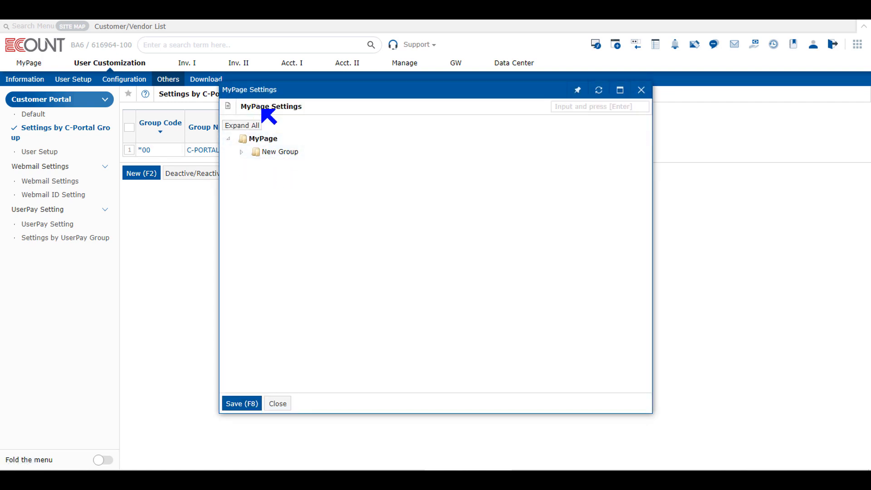
{"action": "left_click", "coordinate": [233, 140]}
{"action": "left_click", "coordinate": [234, 141]}
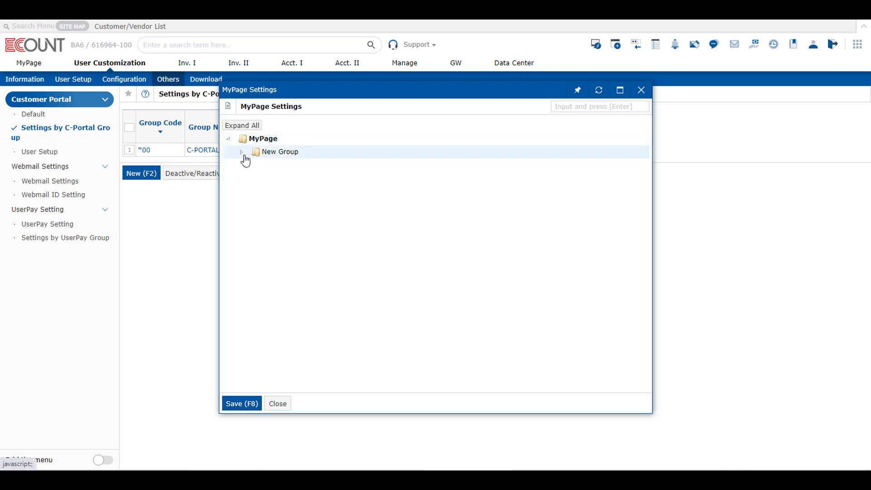
{"action": "left_click", "coordinate": [242, 153]}
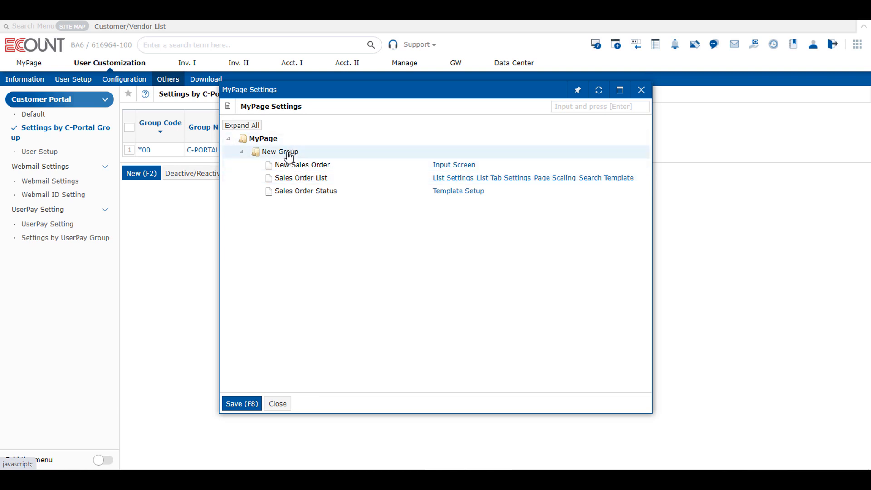
{"action": "right_click", "coordinate": [310, 151]}
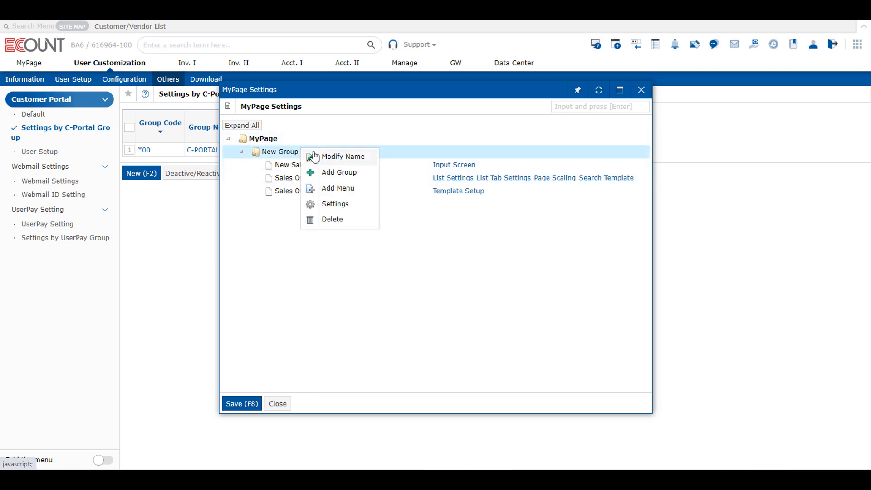
{"action": "left_click", "coordinate": [338, 188]}
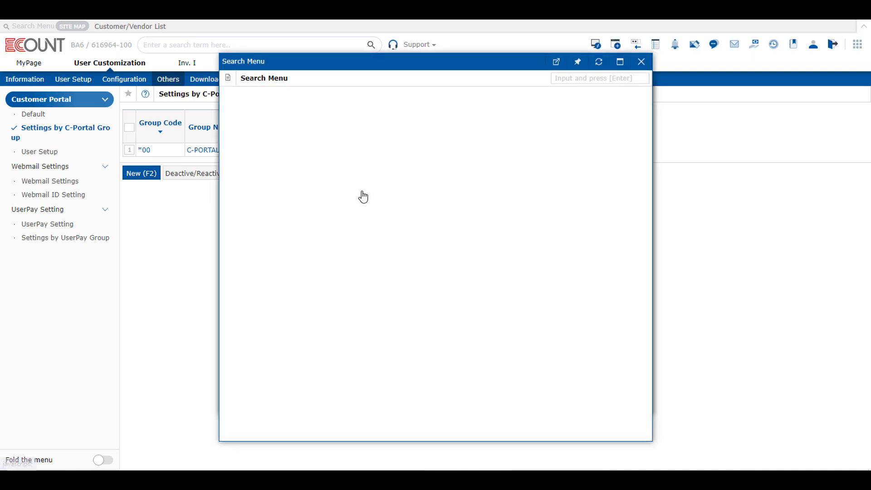
{"action": "scroll", "coordinate": [288, 286], "scroll_direction": "down", "scroll_amount": 2}
{"action": "scroll", "coordinate": [282, 284], "scroll_direction": "down", "scroll_amount": 2}
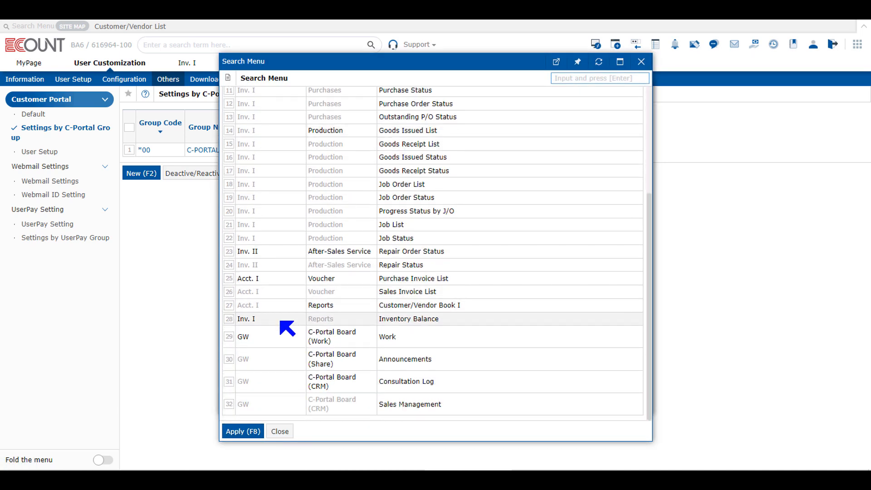
{"action": "left_click", "coordinate": [229, 319]}
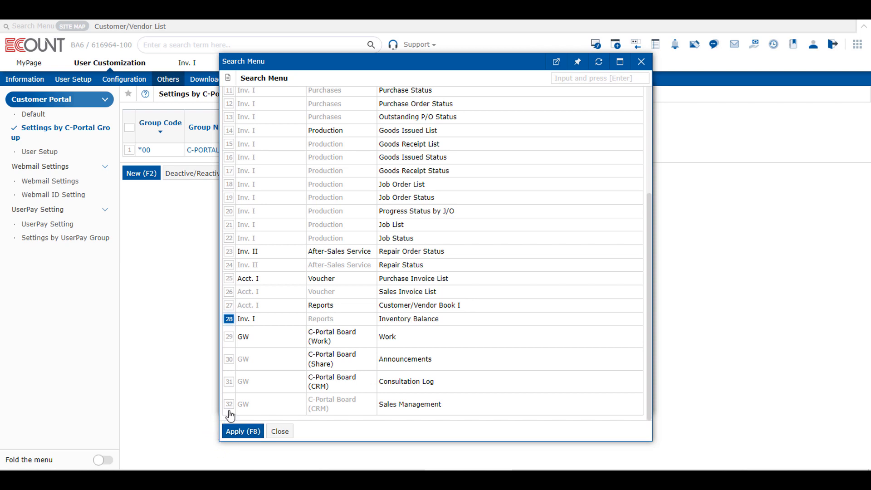
{"action": "left_click", "coordinate": [238, 431]}
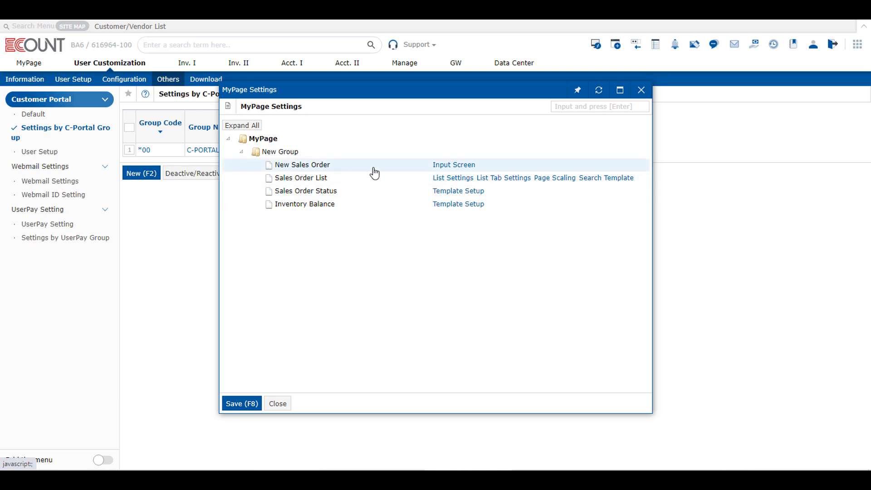
Review the New Sales Order input screen settings, close them, and save the authorized menu settings
{"action": "left_click", "coordinate": [451, 167]}
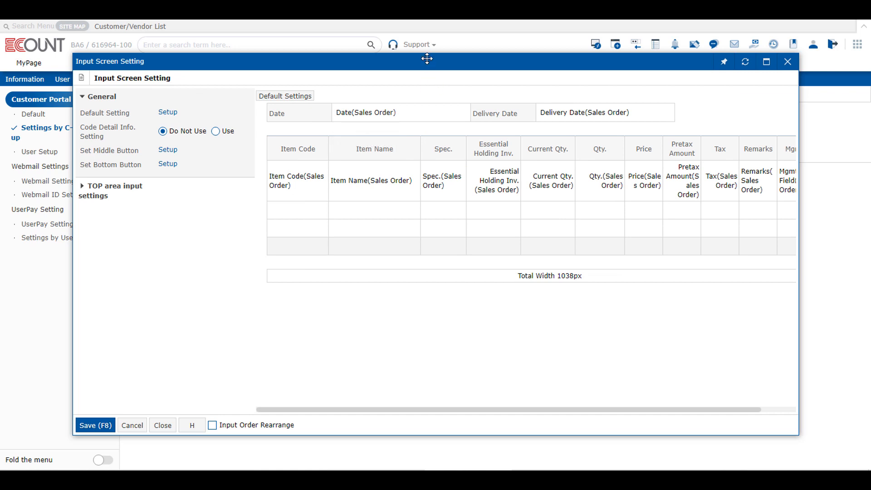
{"action": "mouse_move", "coordinate": [441, 148]}
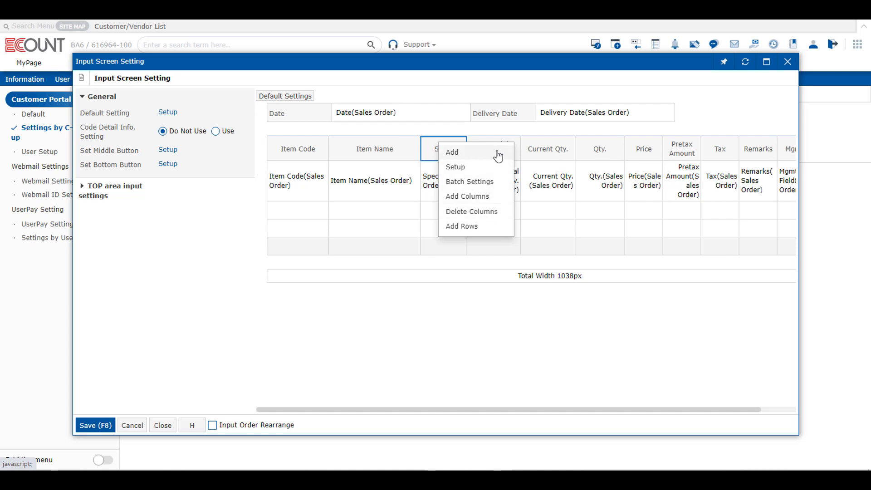
{"action": "left_click", "coordinate": [163, 427]}
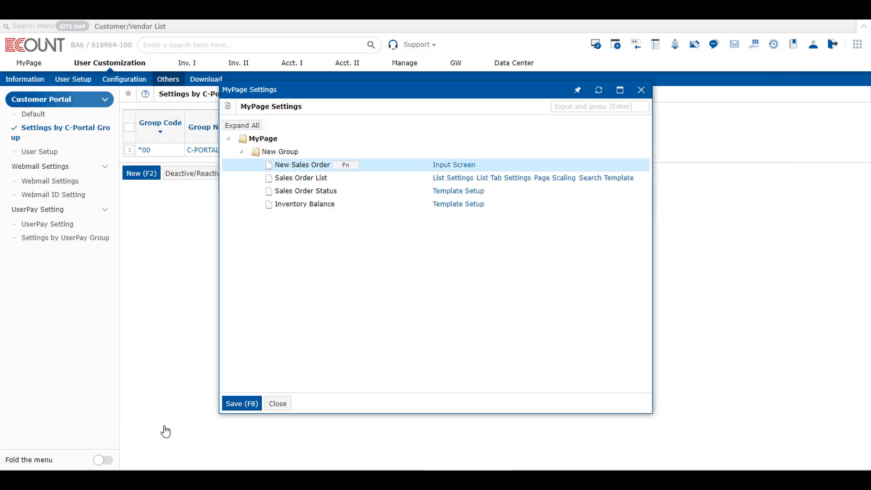
{"action": "left_click", "coordinate": [246, 404]}
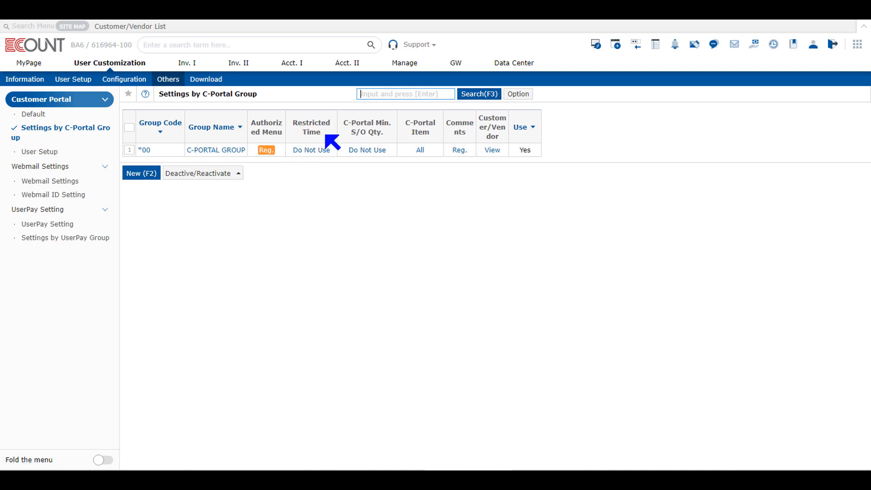
Open the group's restricted time and block access from hour 00 through 08 on every day
{"action": "left_click", "coordinate": [309, 151]}
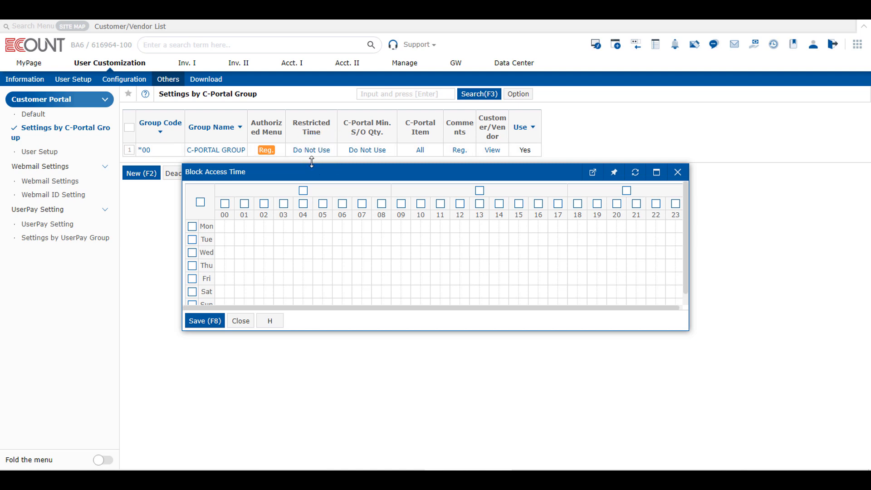
{"action": "left_click", "coordinate": [225, 207]}
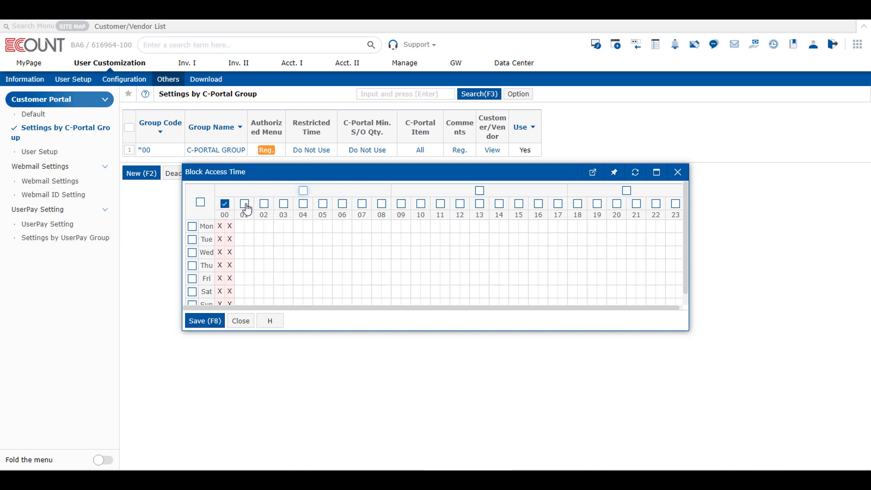
{"action": "left_click", "coordinate": [245, 206]}
{"action": "left_click", "coordinate": [264, 205]}
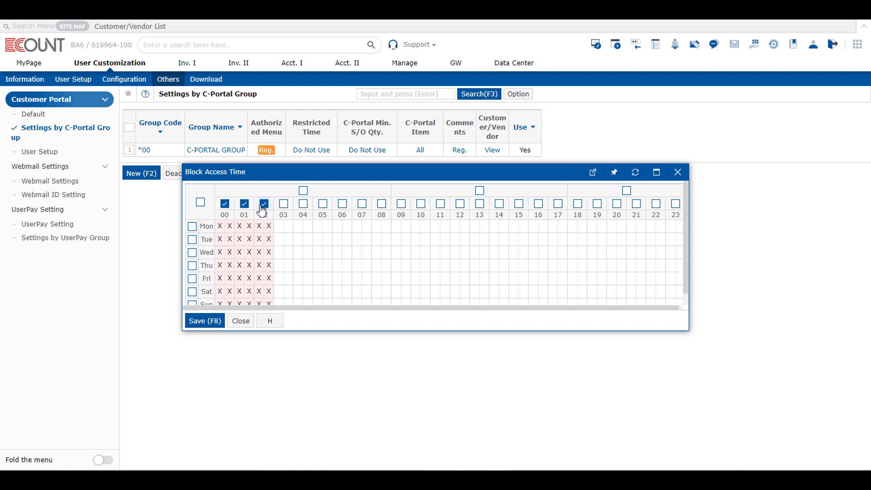
{"action": "left_click", "coordinate": [283, 203]}
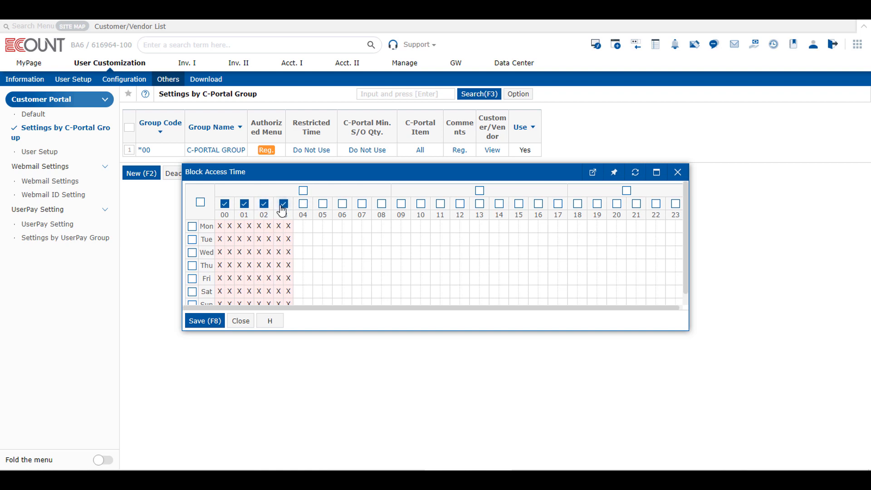
{"action": "scroll", "coordinate": [279, 232], "scroll_direction": "down", "scroll_amount": 1}
{"action": "scroll", "coordinate": [279, 233], "scroll_direction": "up", "scroll_amount": 1}
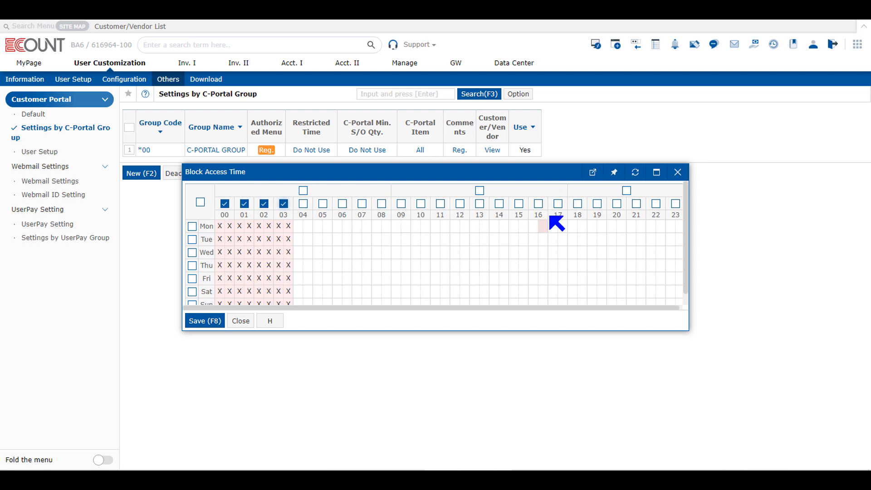
{"action": "left_click", "coordinate": [303, 191]}
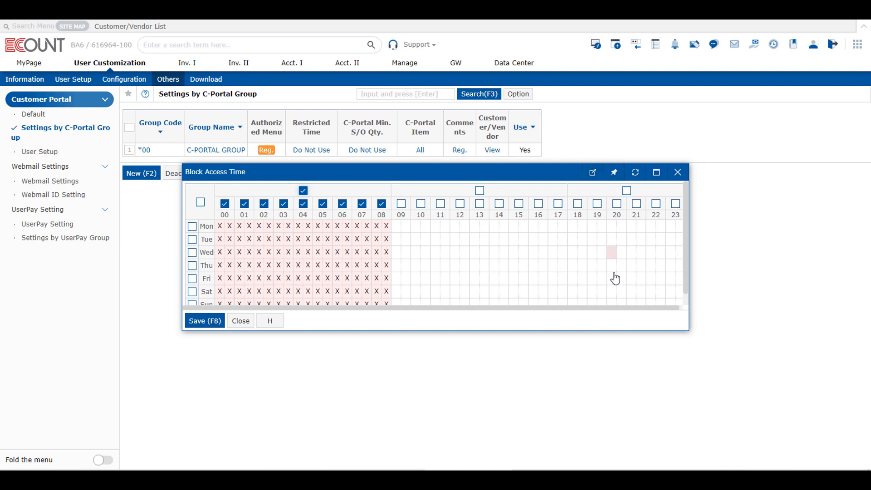
Also block access from hour 18 through 23 on every day and save the access-time schedule
{"action": "left_click_drag", "start_coordinate": [622, 309], "coordinate": [676, 309]}
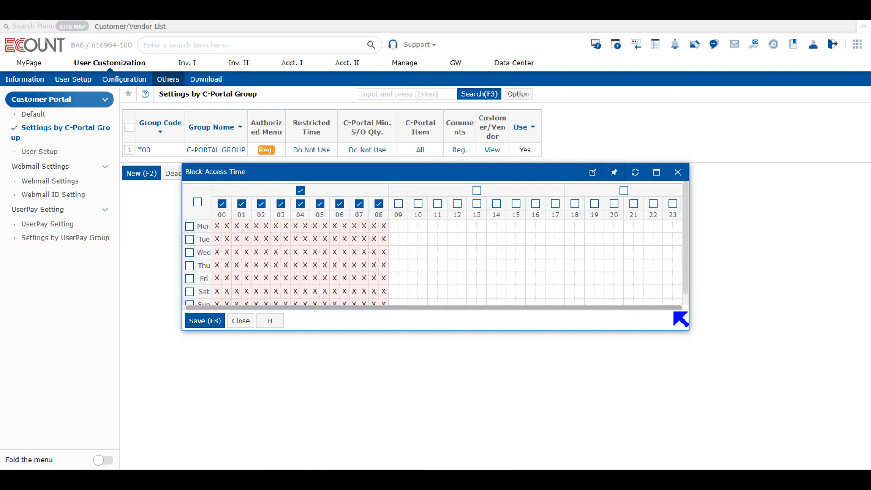
{"action": "left_click", "coordinate": [624, 191]}
{"action": "scroll", "coordinate": [424, 270], "scroll_direction": "down", "scroll_amount": 1}
{"action": "left_click_drag", "start_coordinate": [437, 308], "coordinate": [376, 302]}
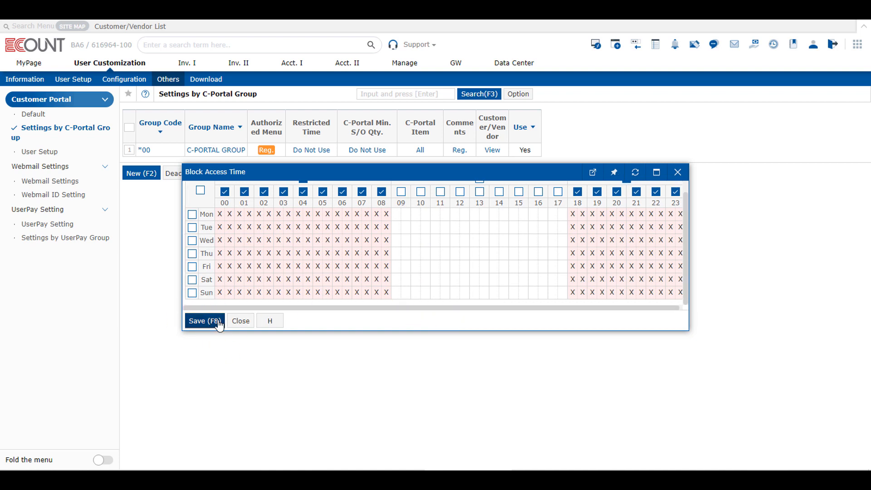
{"action": "left_click", "coordinate": [205, 321]}
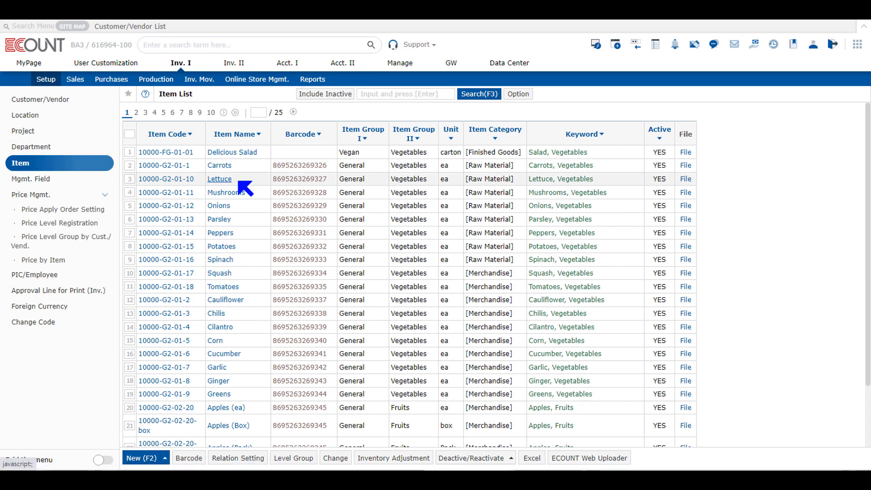
Open the Mushrooms item's quantity settings and set C-Portal Min. S/O Qty. to Use with a minimum of 5
{"action": "left_click", "coordinate": [227, 193]}
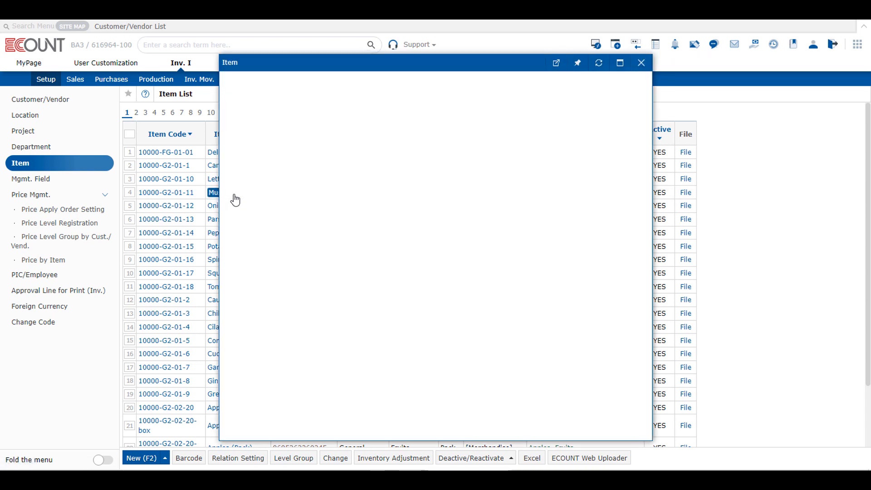
{"action": "left_click", "coordinate": [336, 97]}
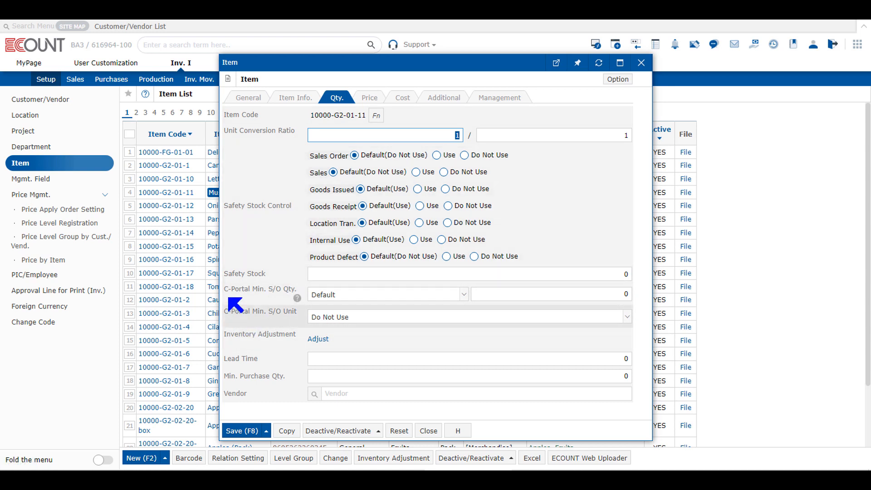
{"action": "left_click_drag", "start_coordinate": [228, 289], "coordinate": [296, 288]}
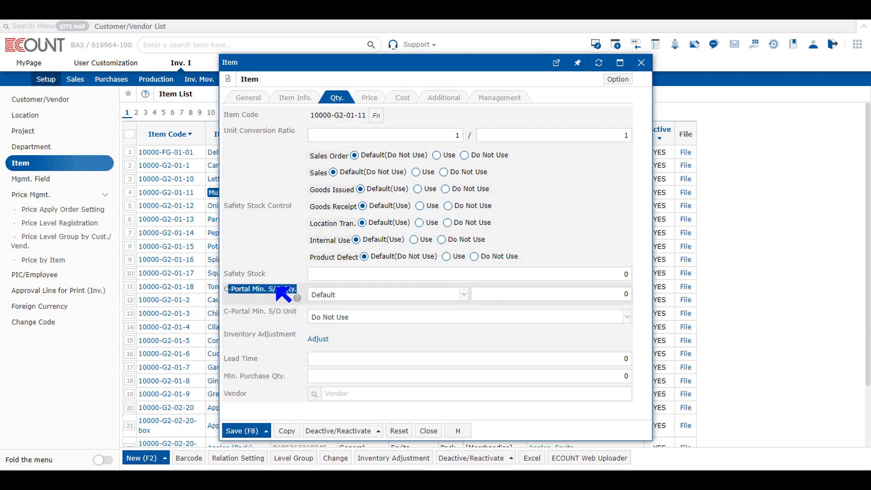
{"action": "left_click", "coordinate": [277, 288]}
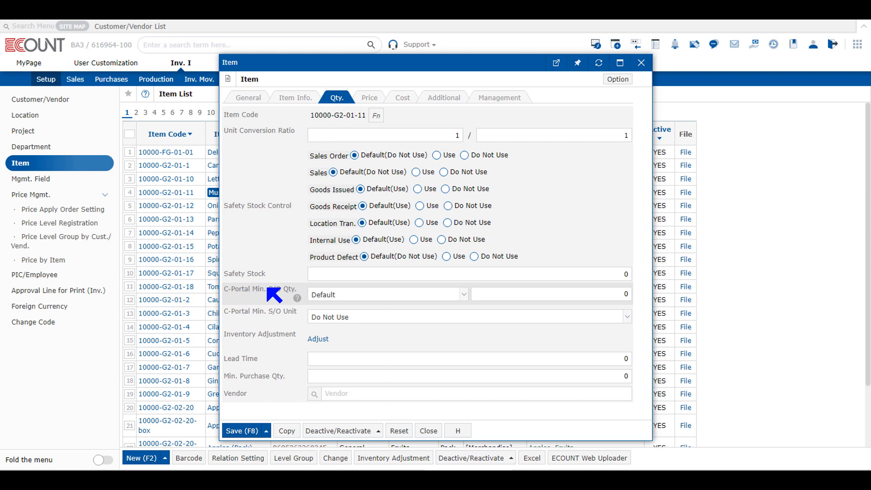
{"action": "left_click", "coordinate": [336, 295]}
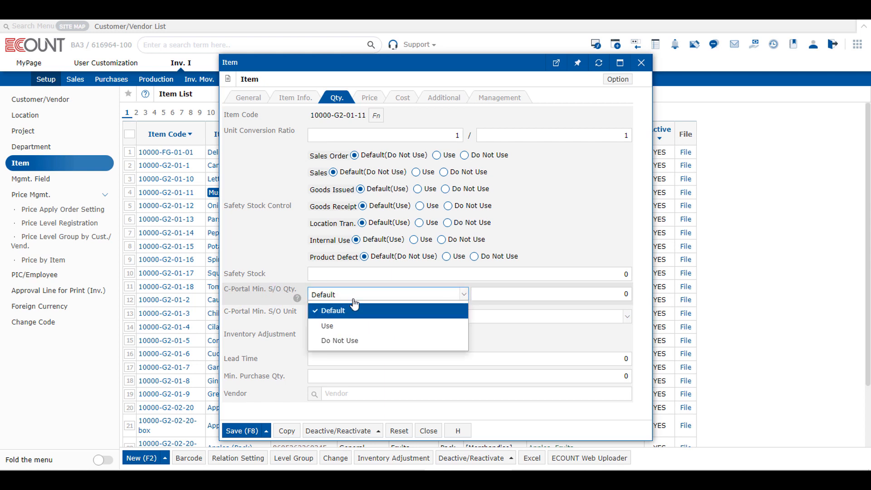
{"action": "left_click", "coordinate": [364, 329]}
{"action": "left_click", "coordinate": [486, 295]}
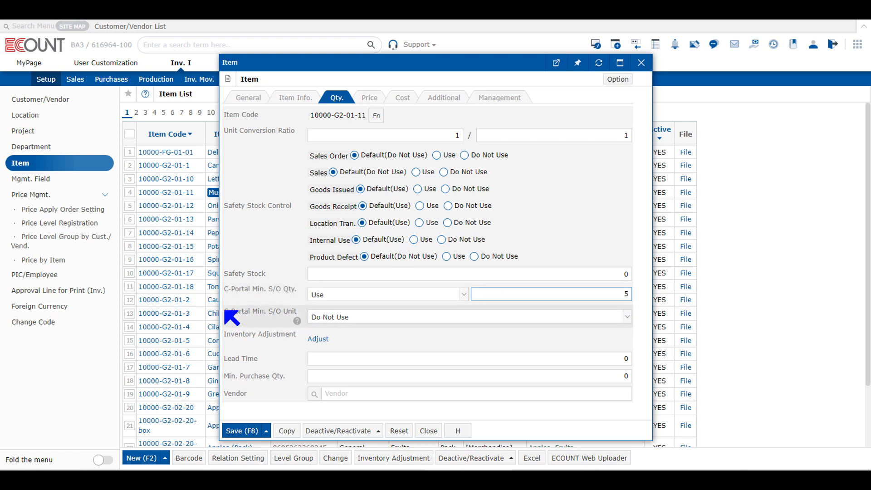
Set the Mushrooms item's C-Portal Min. S/O Unit to Use and save the item
{"action": "left_click_drag", "start_coordinate": [225, 311], "coordinate": [300, 316]}
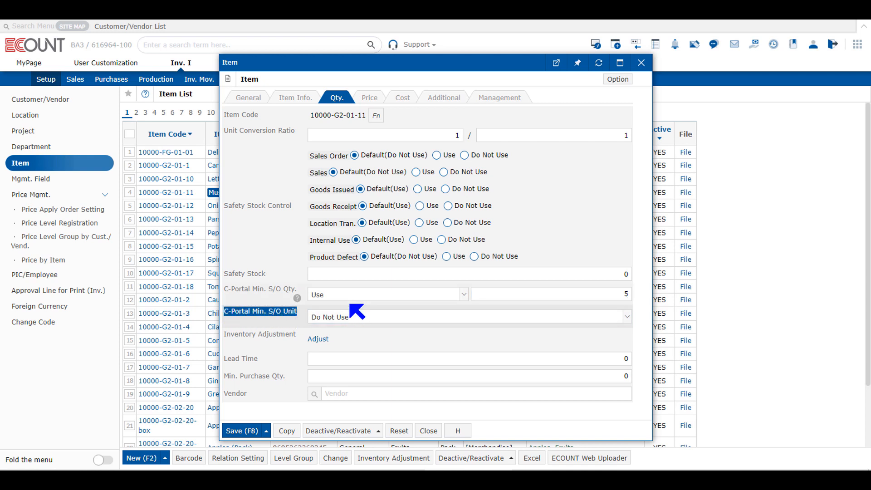
{"action": "left_click", "coordinate": [356, 320]}
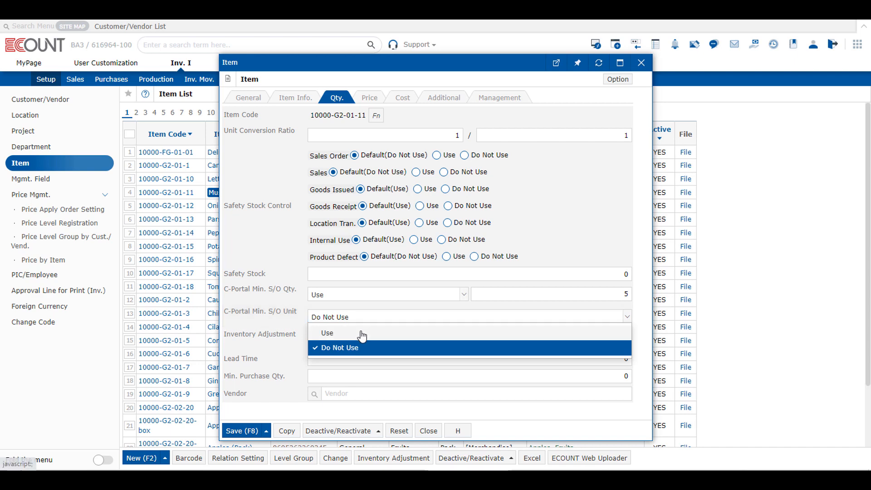
{"action": "left_click", "coordinate": [357, 332]}
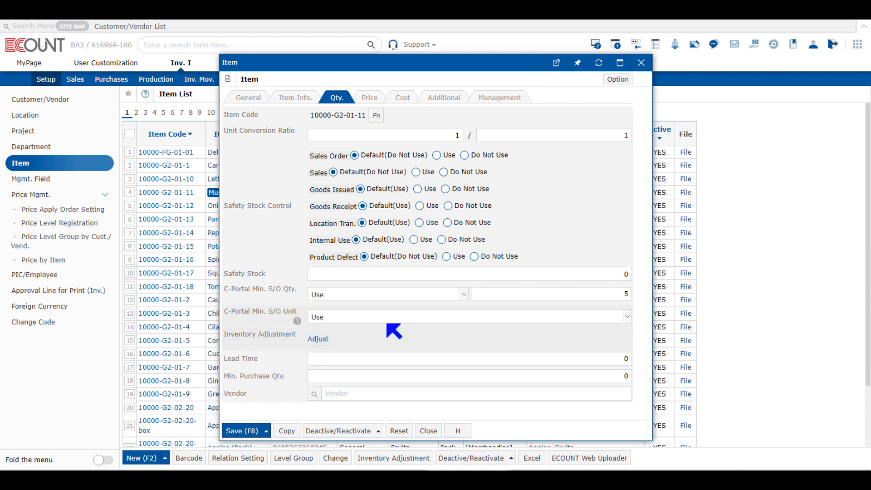
{"action": "left_click", "coordinate": [235, 432]}
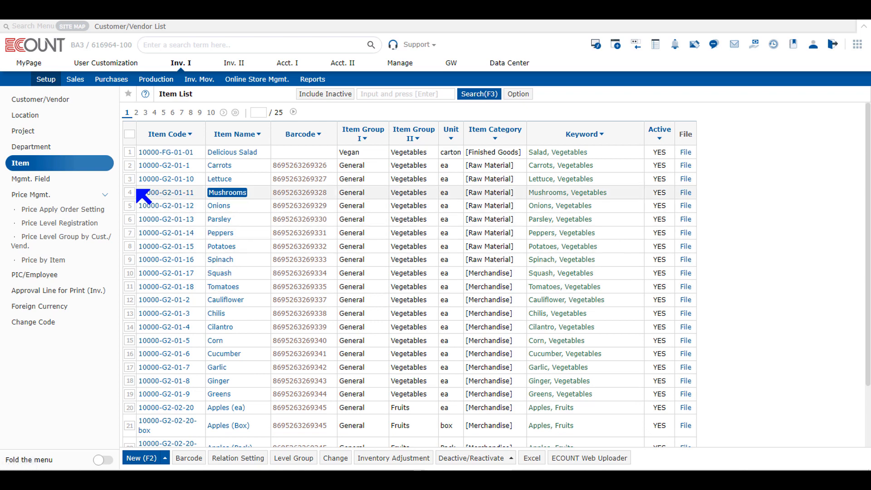
{"action": "left_click_drag", "start_coordinate": [138, 189], "coordinate": [634, 198]}
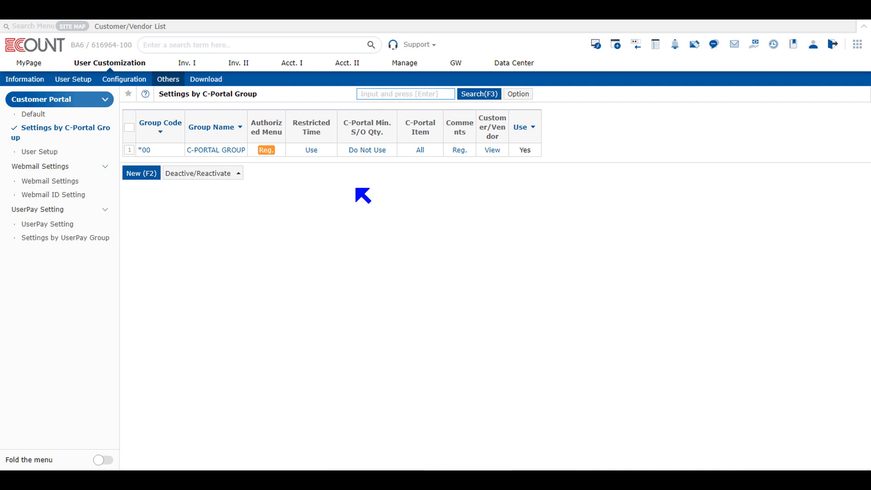
Set the group's C-Portal Min. S/O Qty. to Use and save the setting
{"action": "left_click", "coordinate": [368, 150]}
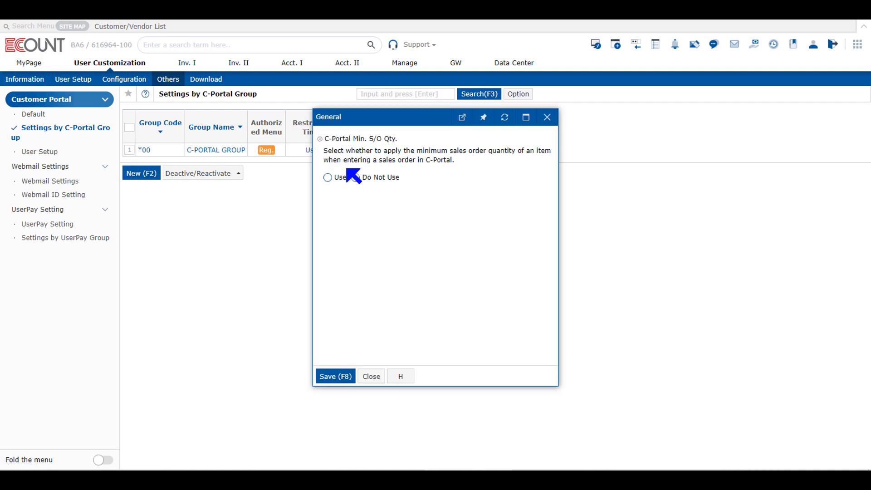
{"action": "left_click", "coordinate": [336, 177]}
{"action": "left_click", "coordinate": [342, 371]}
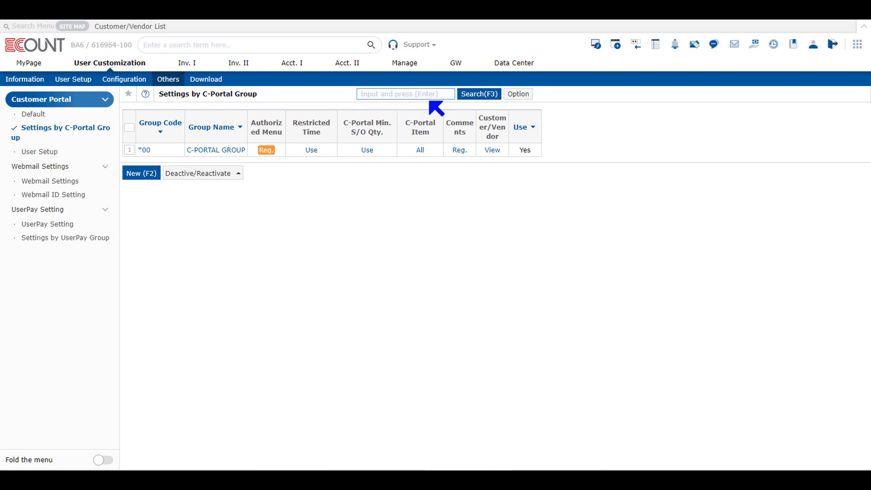
Open the group's C-Portal Item setting, switch to Set Manually and toggle the Share with C-Portal, Price Level and Item Level Group options
{"action": "left_click", "coordinate": [421, 151]}
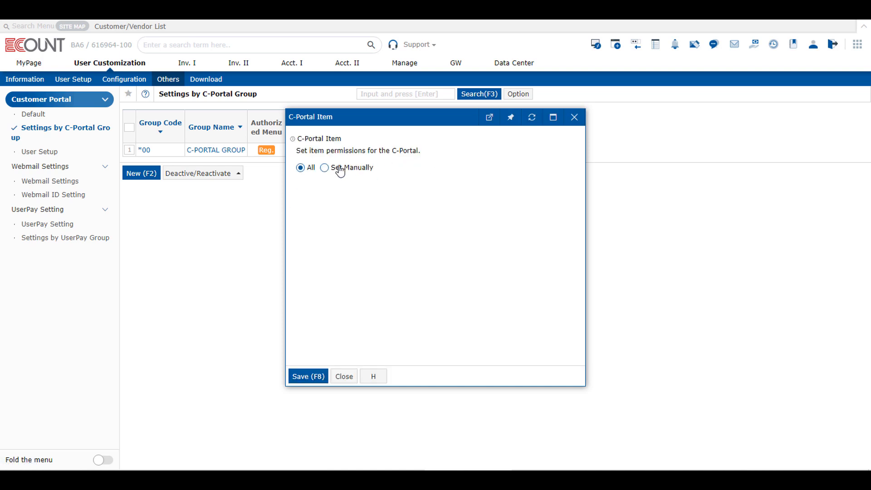
{"action": "left_click", "coordinate": [341, 170]}
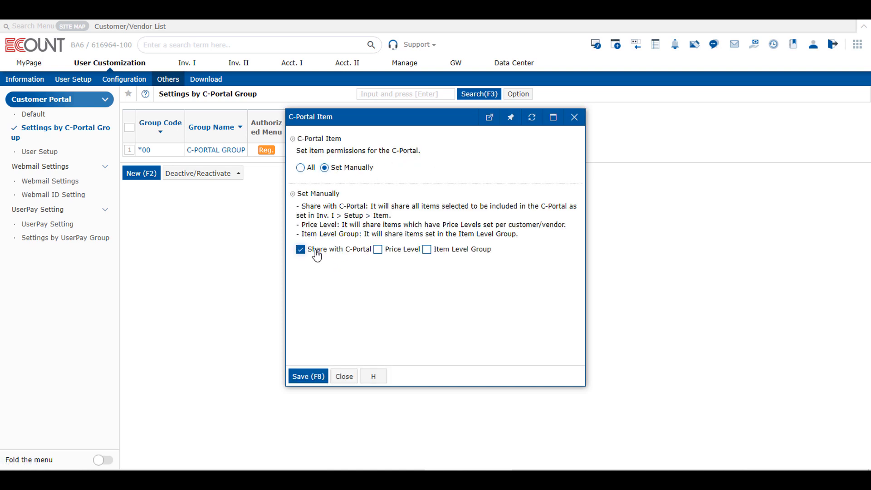
{"action": "left_click", "coordinate": [391, 251]}
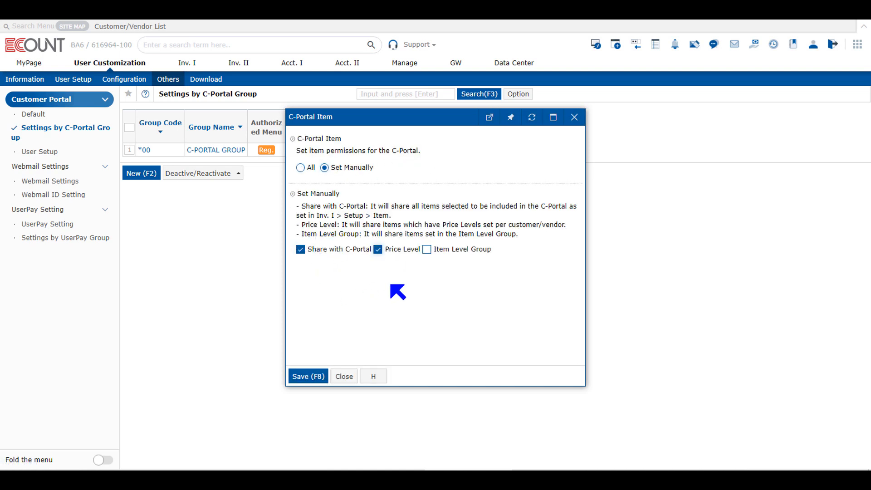
{"action": "left_click", "coordinate": [440, 257]}
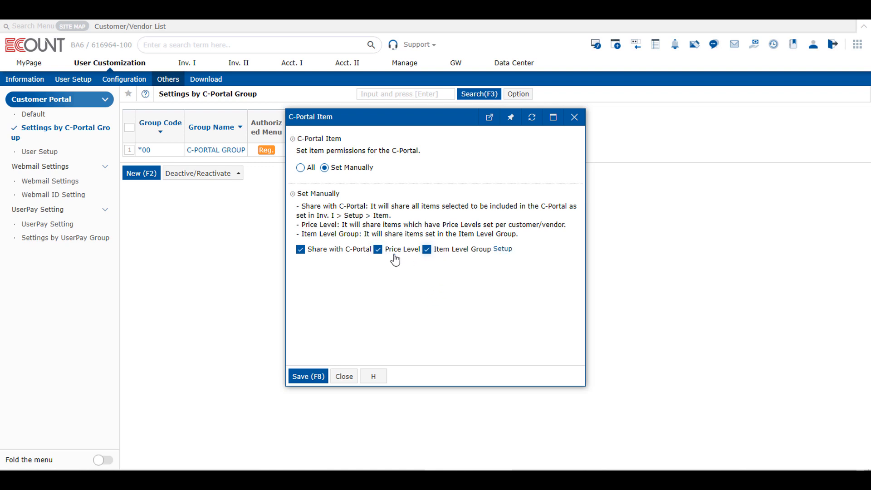
{"action": "left_click", "coordinate": [309, 250]}
{"action": "left_click", "coordinate": [378, 250]}
{"action": "left_click", "coordinate": [427, 250]}
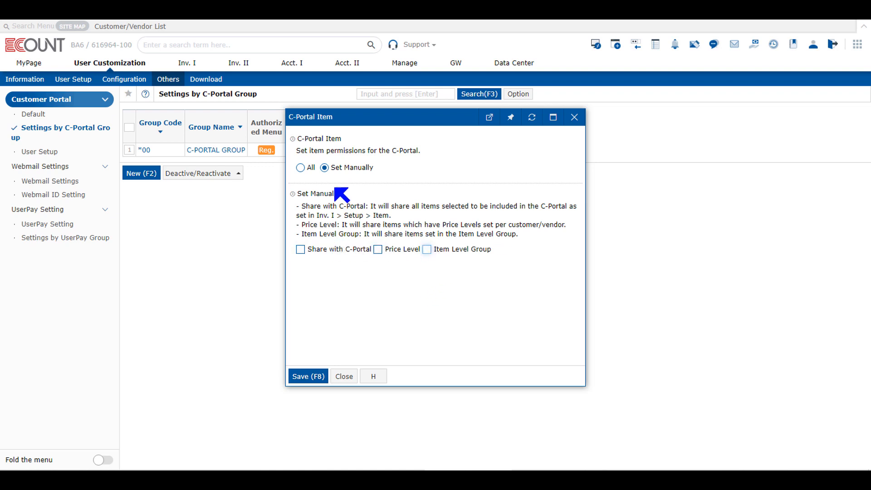
{"action": "left_click", "coordinate": [301, 167]}
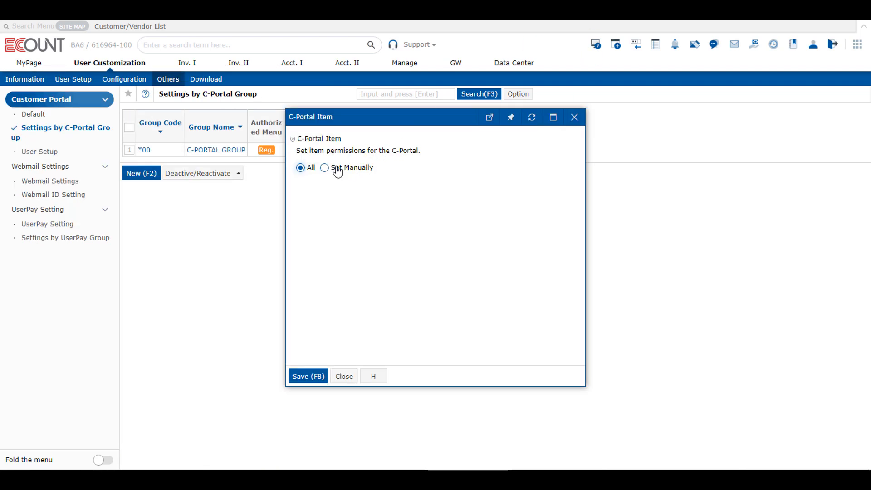
{"action": "left_click", "coordinate": [335, 171]}
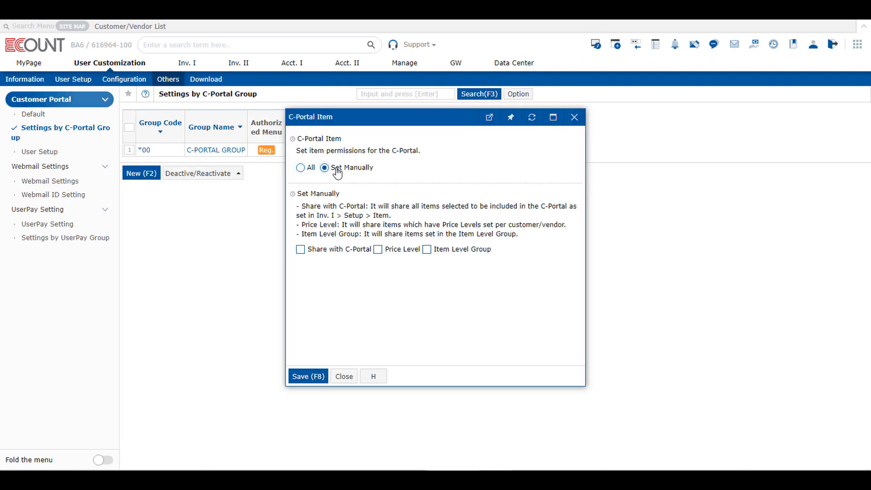
{"action": "left_click", "coordinate": [318, 251]}
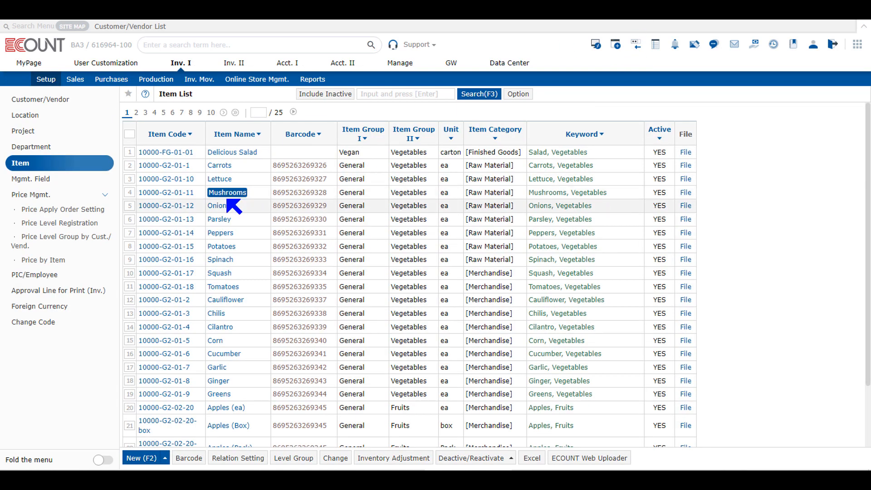
Open the Mushrooms item's Item Info and tick Share with C-Portal under C-Portal Access
{"action": "left_click", "coordinate": [225, 193]}
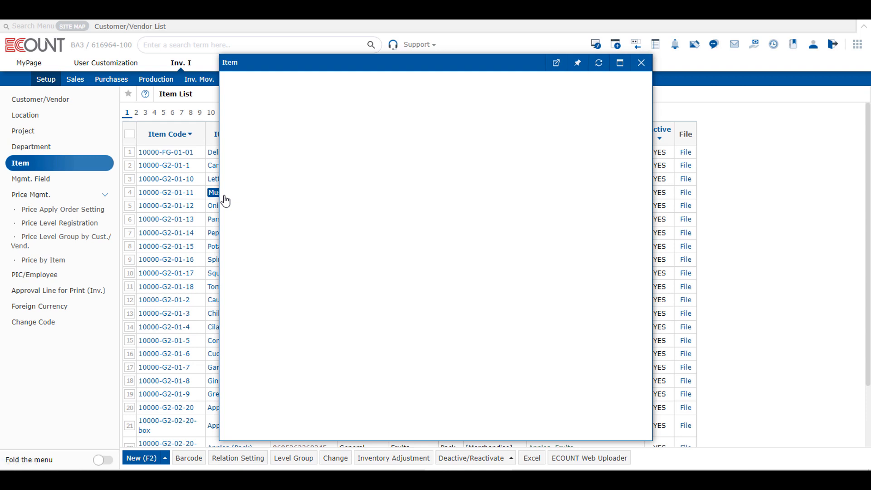
{"action": "left_click_drag", "start_coordinate": [272, 62], "coordinate": [294, 78]}
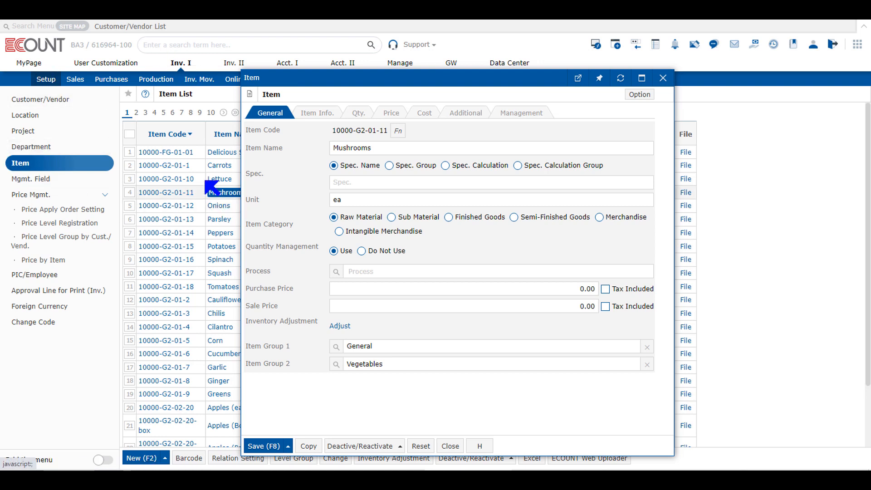
{"action": "left_click", "coordinate": [365, 119]}
{"action": "left_click", "coordinate": [317, 113]}
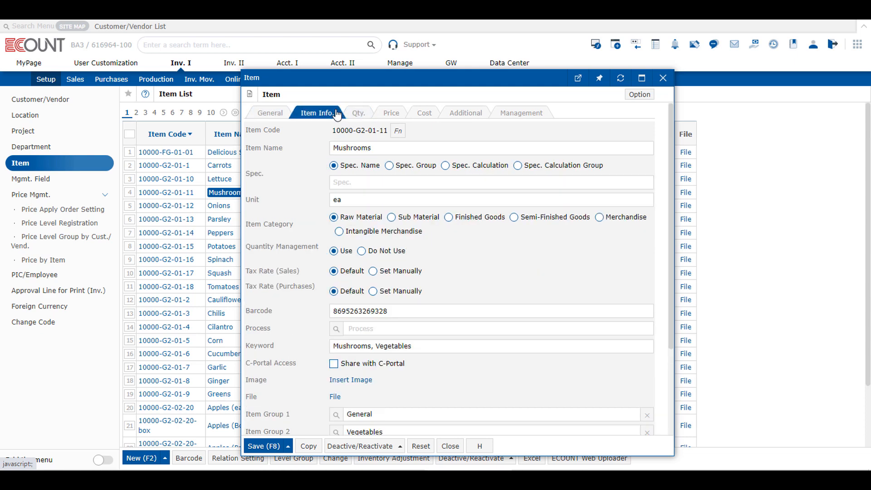
{"action": "scroll", "coordinate": [263, 315], "scroll_direction": "down", "scroll_amount": 1}
{"action": "left_click_drag", "start_coordinate": [262, 314], "coordinate": [326, 314]}
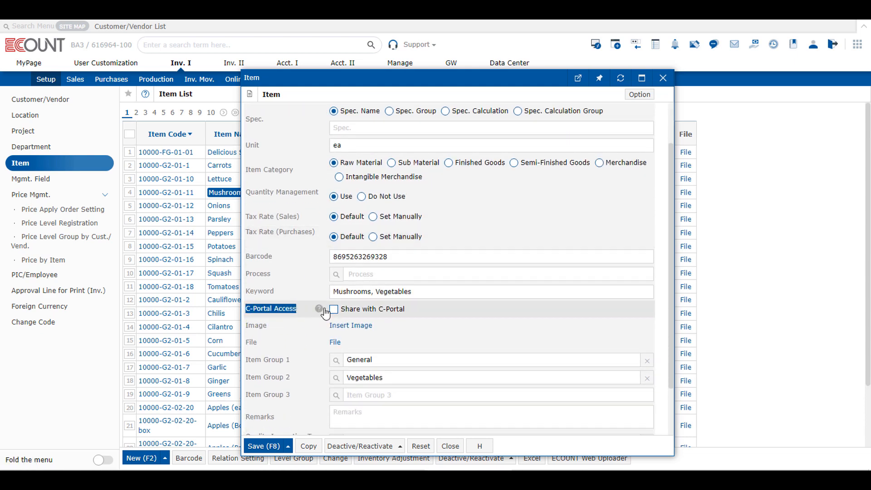
{"action": "left_click", "coordinate": [362, 312]}
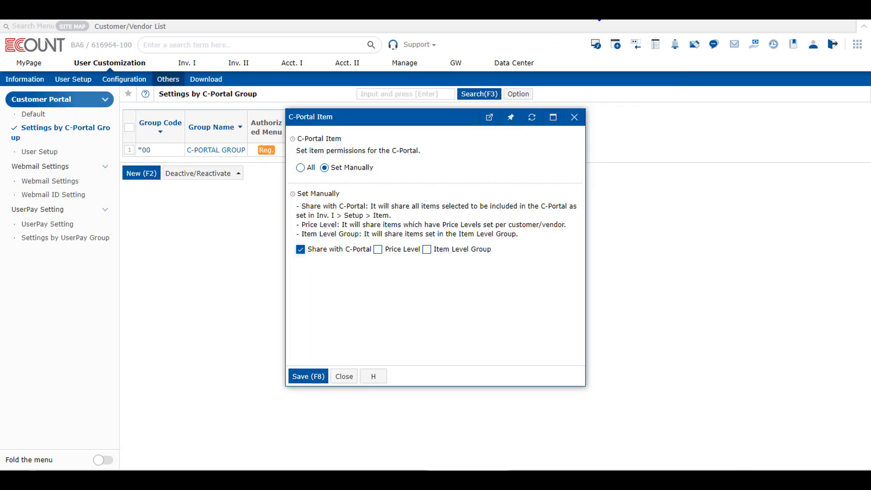
{"action": "left_click", "coordinate": [402, 252]}
{"action": "left_click", "coordinate": [329, 257]}
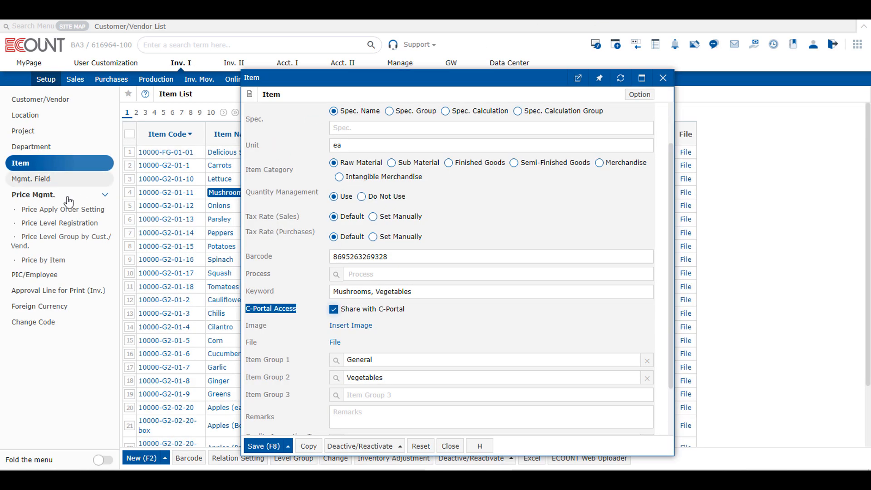
Open Price Level Registration under Price Mgmt. to view the price level groups
{"action": "left_click", "coordinate": [59, 195]}
{"action": "left_click", "coordinate": [68, 209]}
{"action": "left_click", "coordinate": [62, 236]}
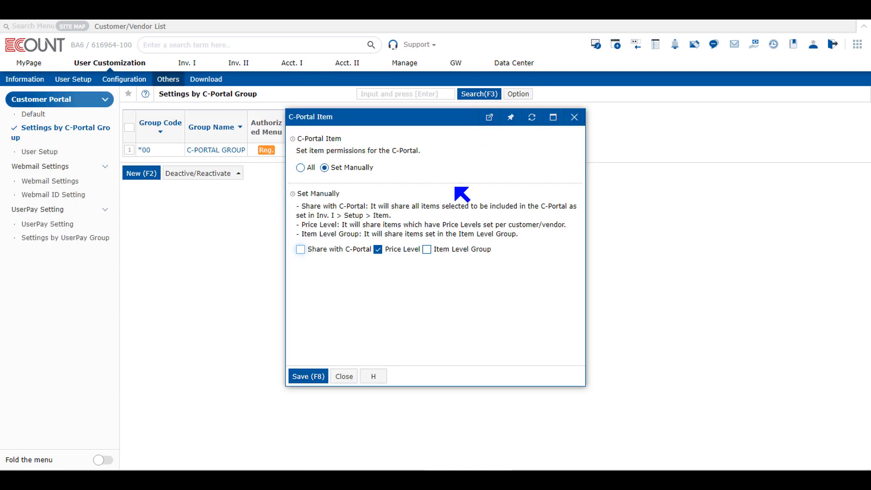
Tick Item Level Group in the C-Portal Item setting, open its Setup tree, and close both dialogs without saving
{"action": "left_click", "coordinate": [410, 249]}
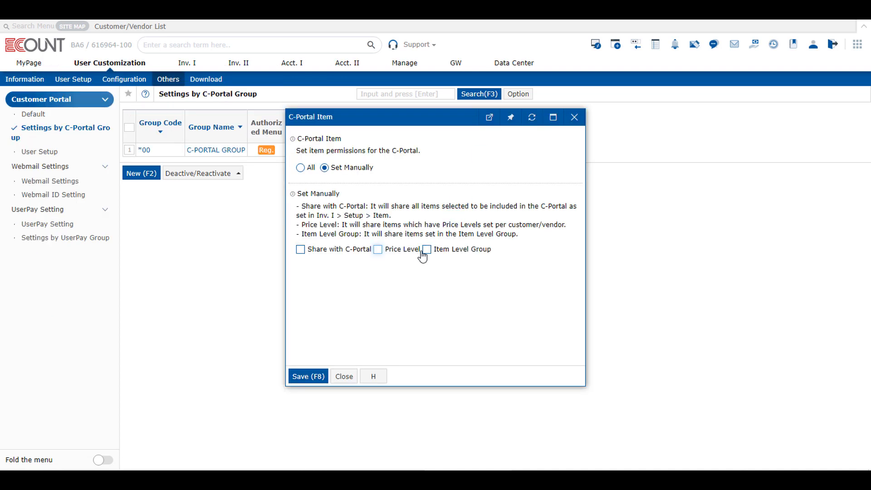
{"action": "left_click", "coordinate": [427, 249]}
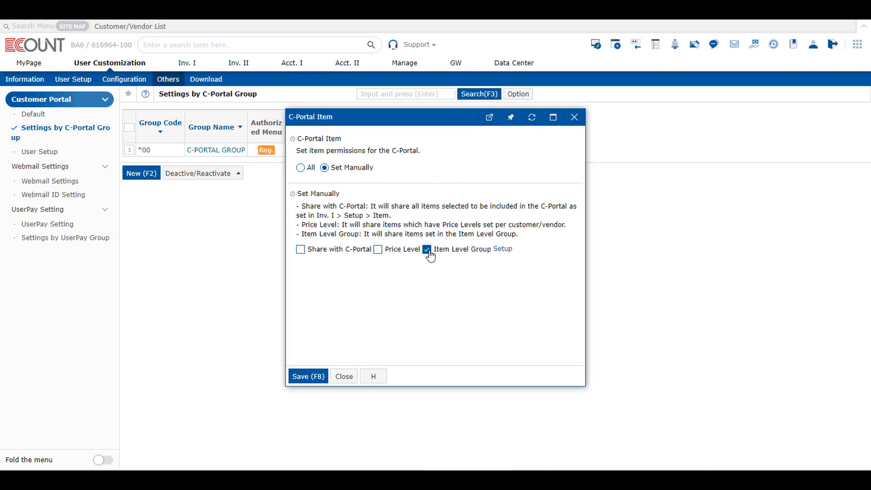
{"action": "left_click", "coordinate": [503, 249]}
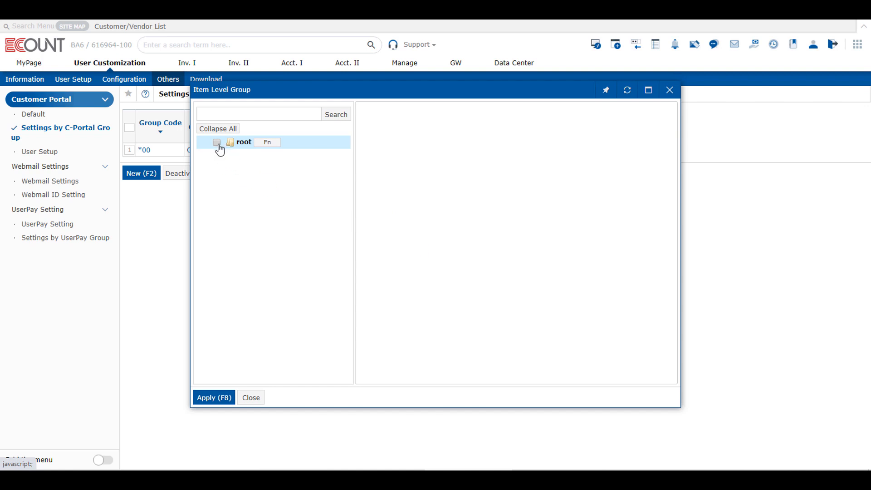
{"action": "left_click", "coordinate": [670, 90]}
{"action": "left_click", "coordinate": [574, 118]}
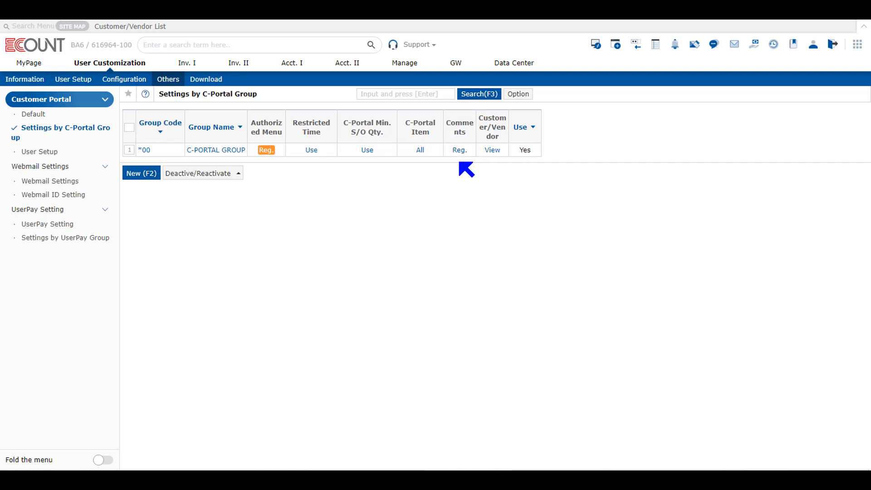
Register the group's comment as Welcome and save it
{"action": "left_click", "coordinate": [459, 151]}
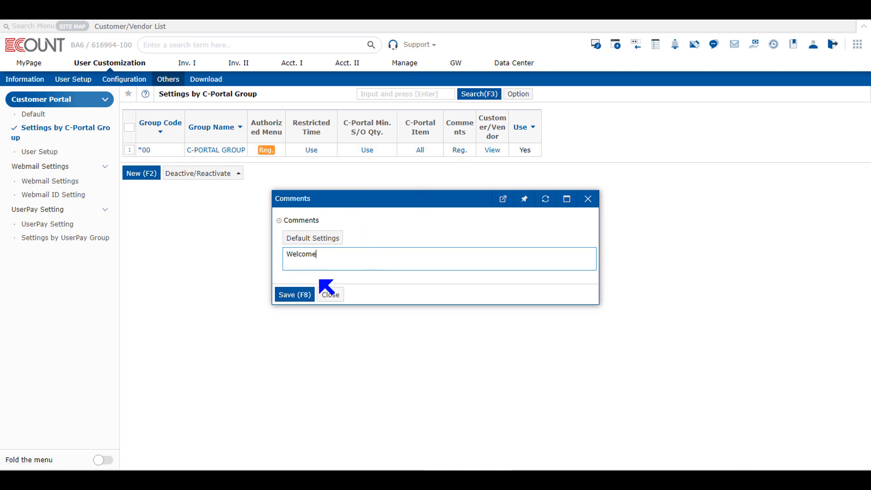
{"action": "left_click", "coordinate": [302, 295]}
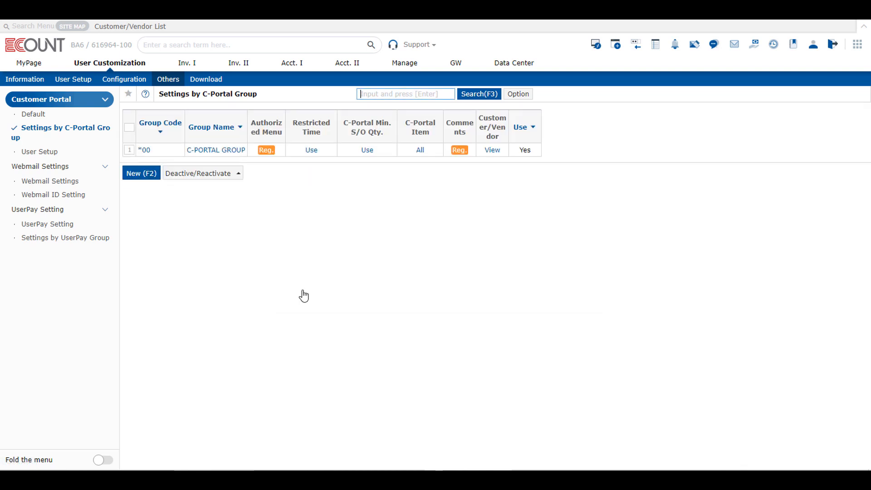